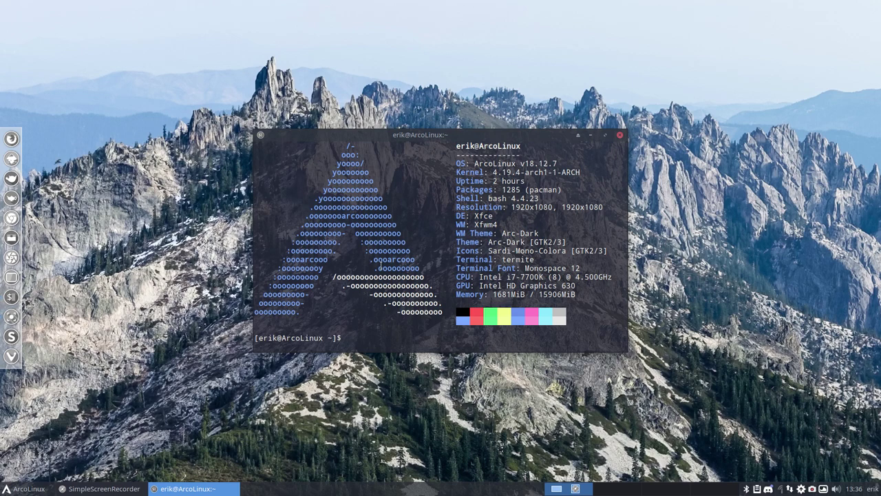
Step: Search for obs-studio with yay ('yay obs-studio')
{"action": "type", "text": "yay"}
{"action": "type", "text": " obs"}
{"action": "type", "text": "-stude"}
{"action": "key", "text": "BackSpace"}
{"action": "type", "text": "io"}
{"action": "key", "text": "Return"}
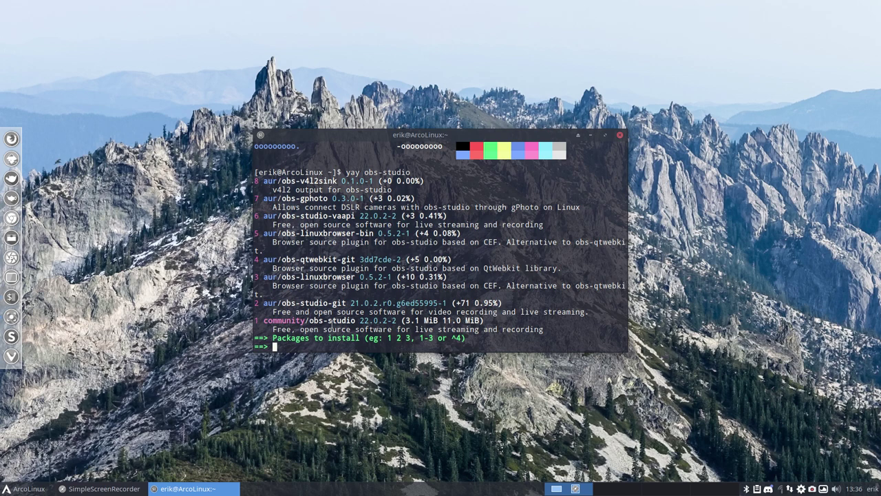
Step: Compare the listed packages and choose package 1, community/obs-studio, to install
{"action": "left_click_drag", "start_coordinate": [358, 321], "coordinate": [254, 321]}
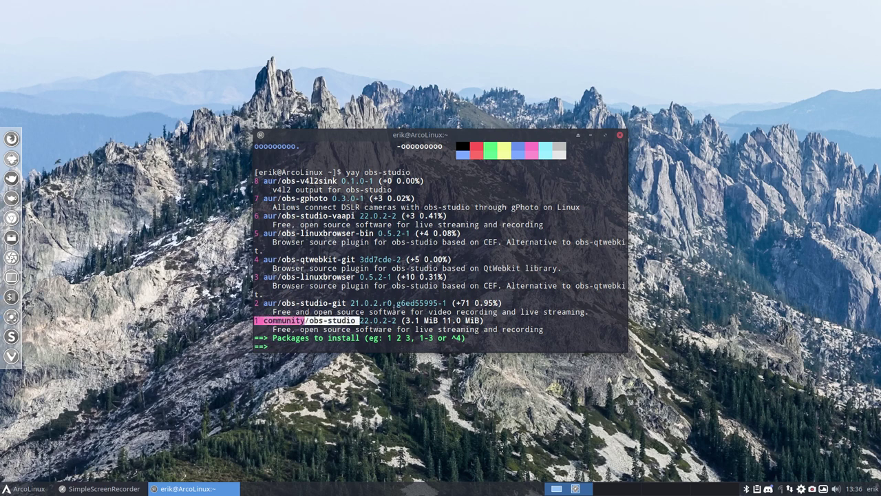
{"action": "mouse_move", "coordinate": [387, 304]}
{"action": "left_mouse_down"}
{"action": "mouse_move", "coordinate": [259, 295]}
{"action": "mouse_move", "coordinate": [263, 303]}
{"action": "mouse_move", "coordinate": [357, 301]}
{"action": "left_mouse_up"}
{"action": "left_click", "coordinate": [263, 303]}
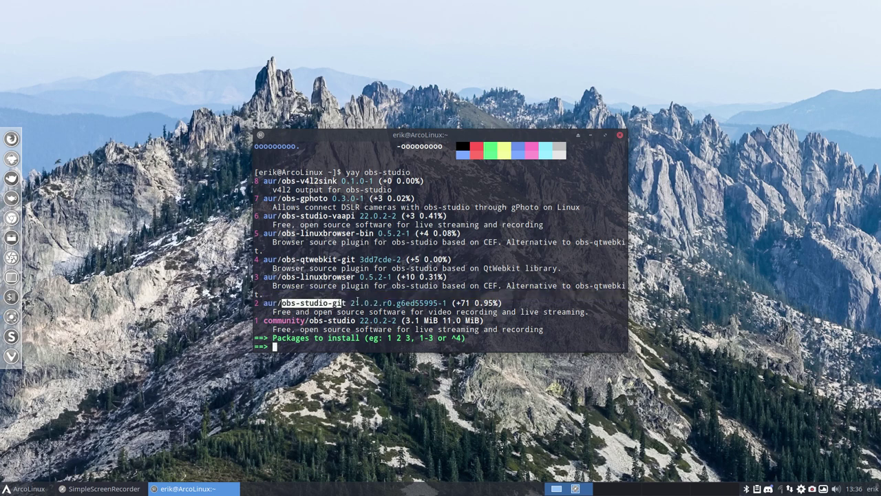
{"action": "left_click", "coordinate": [358, 300]}
{"action": "left_click_drag", "start_coordinate": [350, 303], "coordinate": [369, 321]}
{"action": "left_click", "coordinate": [346, 332]}
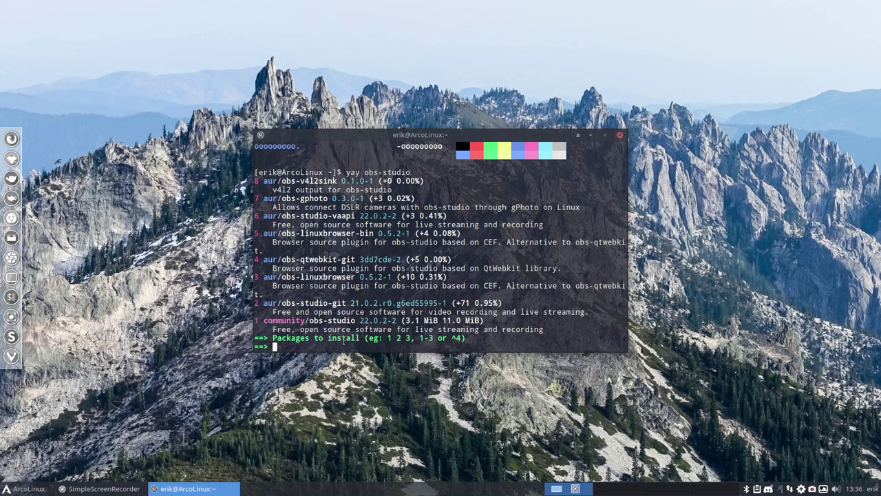
{"action": "type", "text": "1"}
{"action": "key", "text": "Return"}
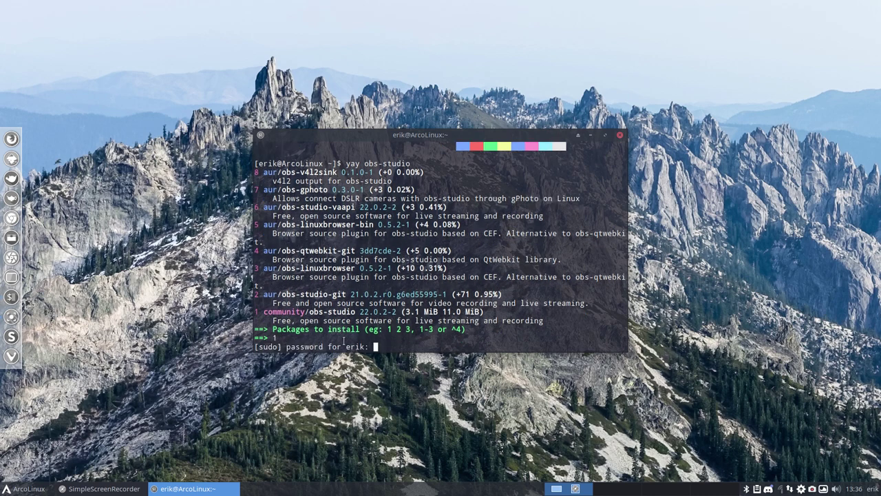
Step: Authorise the obs-studio install, then run 'update' and 'pksyua' to confirm nothing is left
{"action": "key", "text": "Return"}
{"action": "key", "text": "Return"}
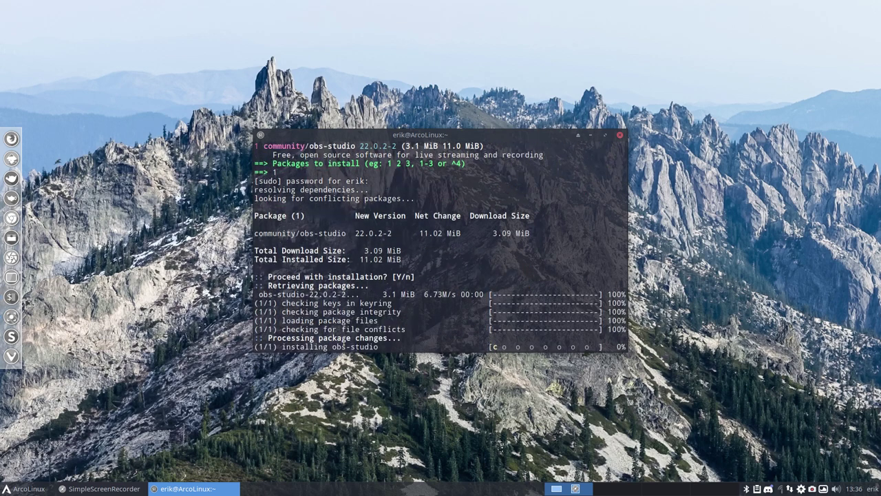
{"action": "type", "text": "updat"}
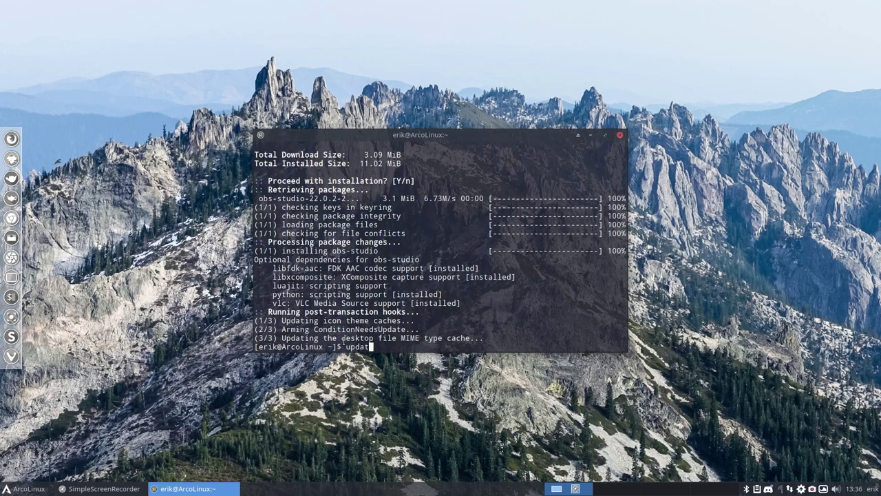
{"action": "type", "text": "e"}
{"action": "key", "text": "Return"}
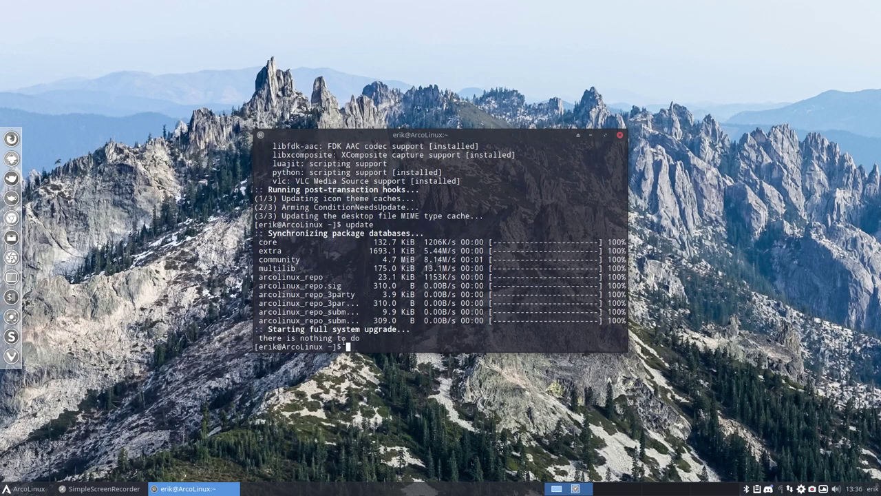
{"action": "type", "text": "pksy"}
{"action": "type", "text": "u"}
{"action": "type", "text": "a"}
{"action": "key", "text": "Return"}
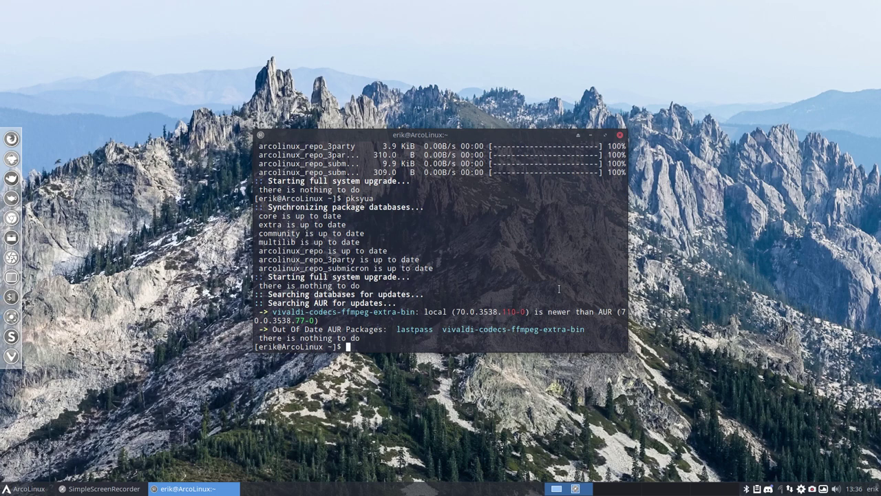
Step: Try launching OBS from the app menu, then run 'obs' in the terminal to expose the Qt_5.12 error
{"action": "left_click", "coordinate": [620, 135]}
{"action": "left_click", "coordinate": [8, 483]}
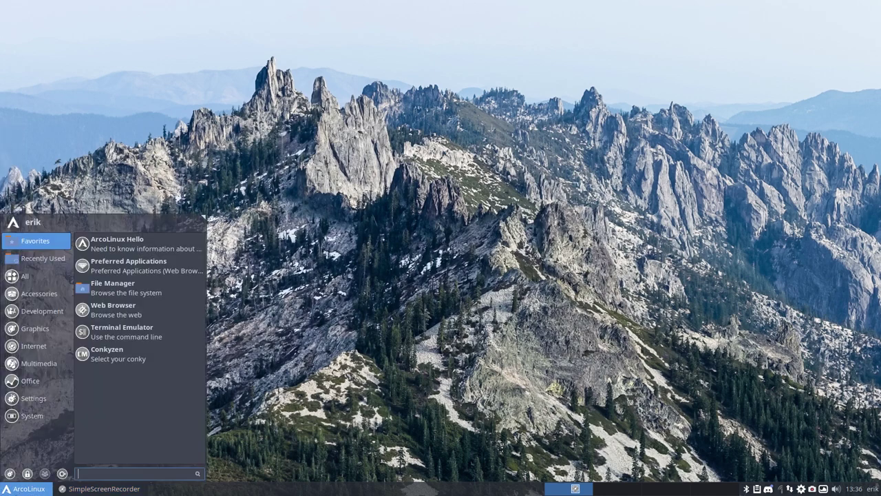
{"action": "type", "text": "obs"}
{"action": "key", "text": "Return"}
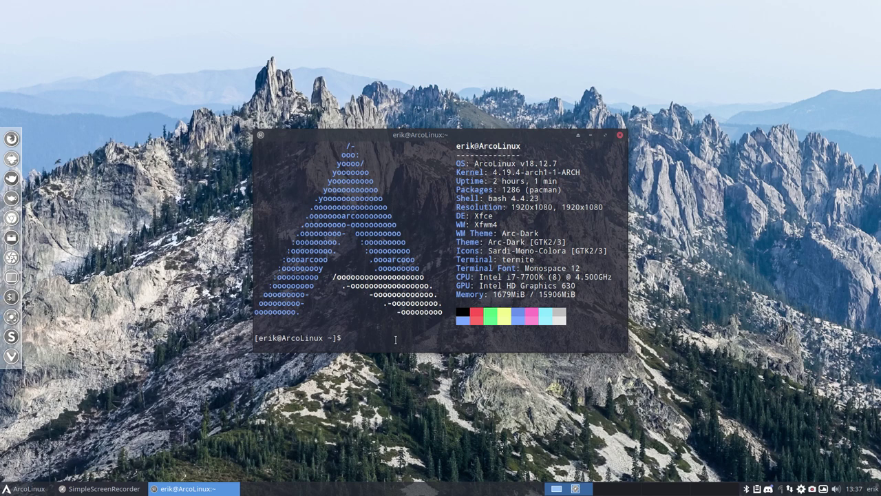
{"action": "type", "text": "obs"}
{"action": "key", "text": "Return"}
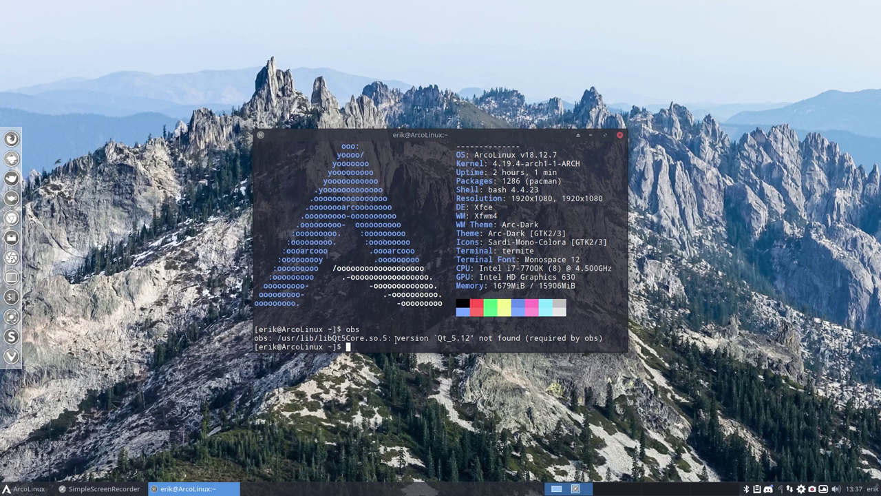
Step: Search Pamac for qt, arrange the windows side by side, and select qt5-base (5.11.2-3)
{"action": "left_click", "coordinate": [801, 488]}
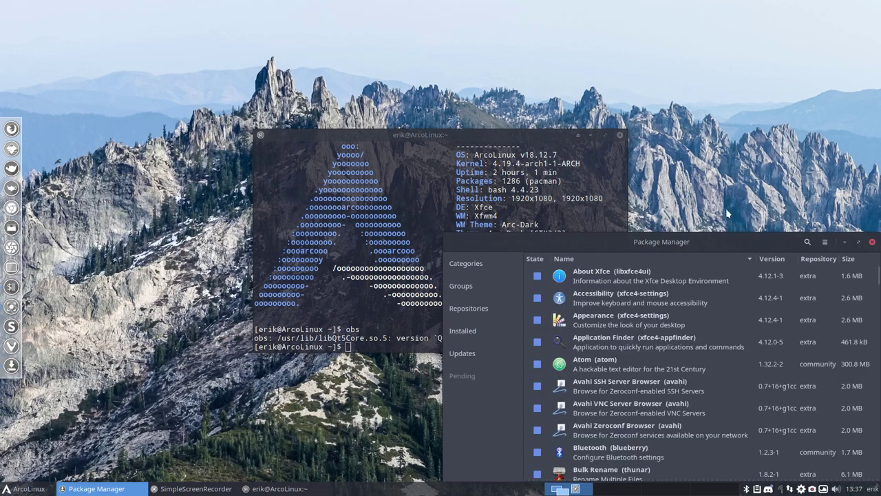
{"action": "left_click", "coordinate": [807, 243]}
{"action": "type", "text": "qt"}
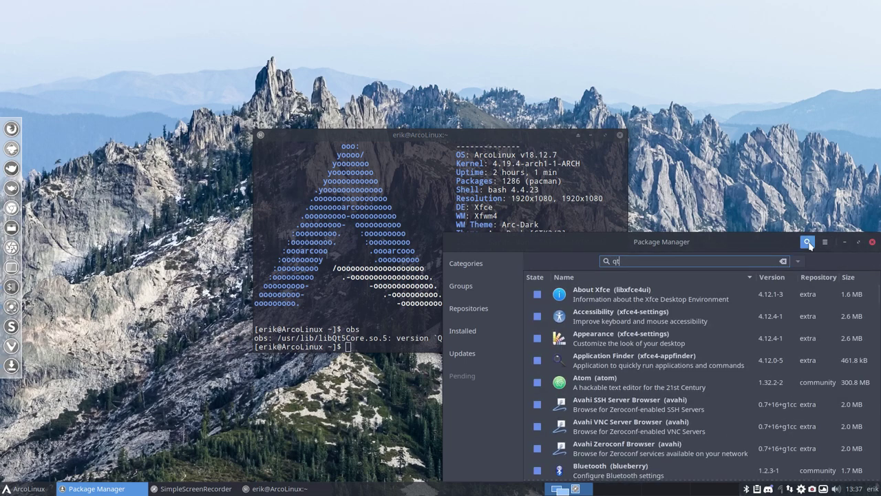
{"action": "left_click_drag", "start_coordinate": [461, 134], "coordinate": [250, 35]}
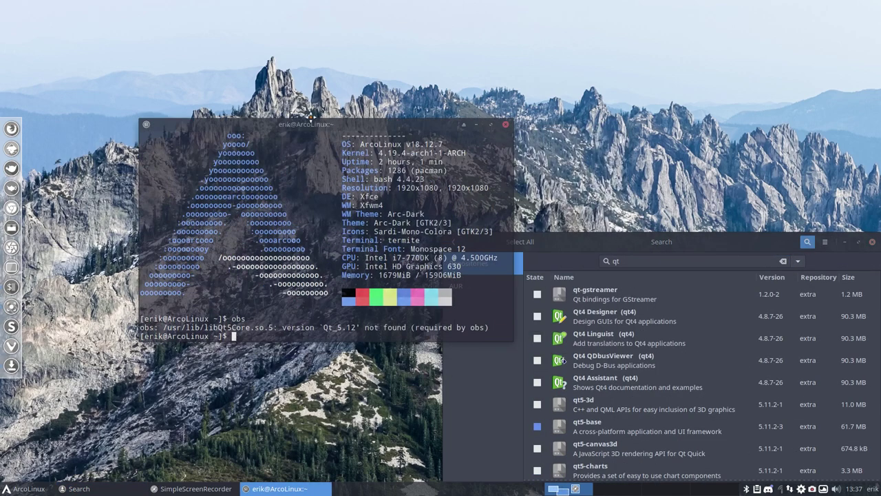
{"action": "left_click_drag", "start_coordinate": [551, 241], "coordinate": [539, 72]}
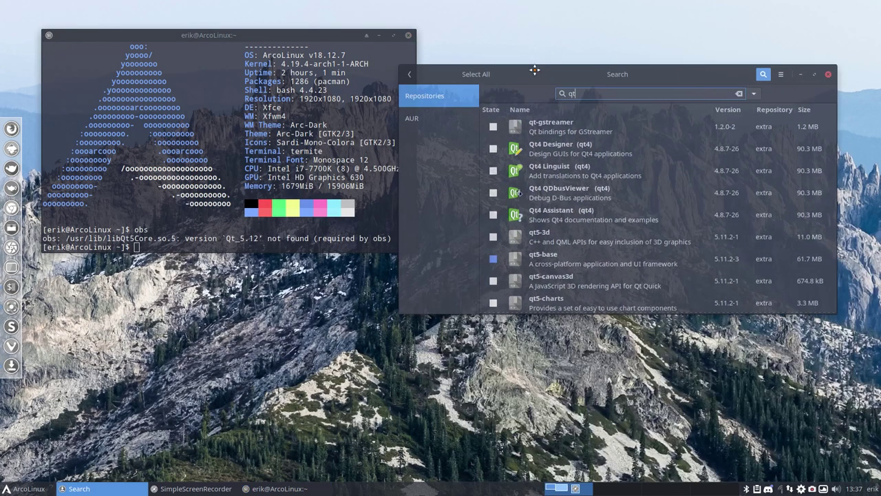
{"action": "left_click", "coordinate": [593, 266]}
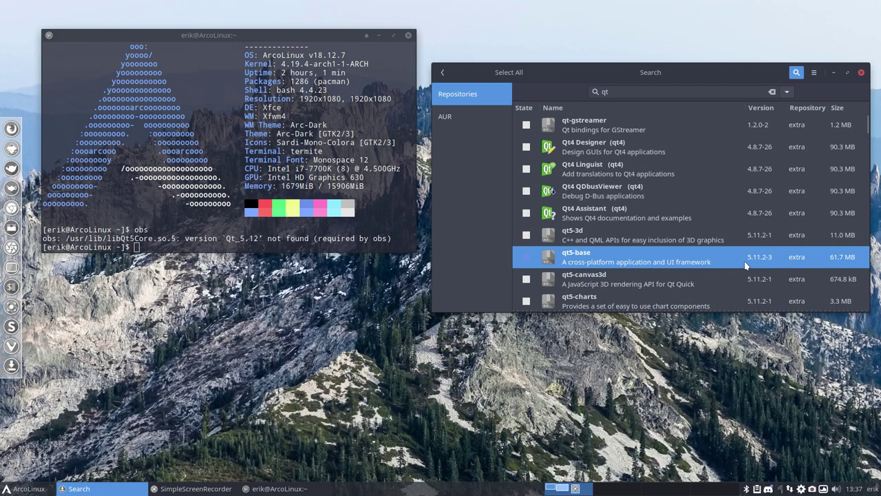
Step: Compare with the Qt_5.12 requirement and sort the qt packages by installed state
{"action": "left_click_drag", "start_coordinate": [143, 238], "coordinate": [259, 238]}
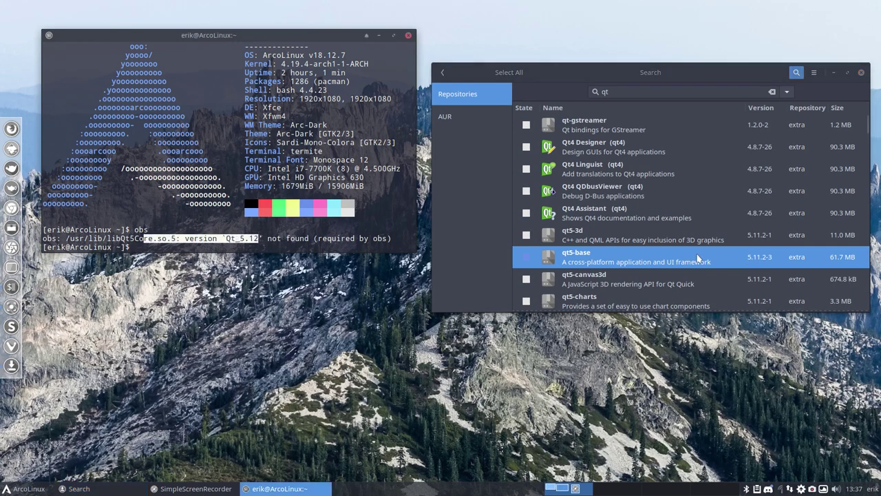
{"action": "left_click", "coordinate": [524, 107]}
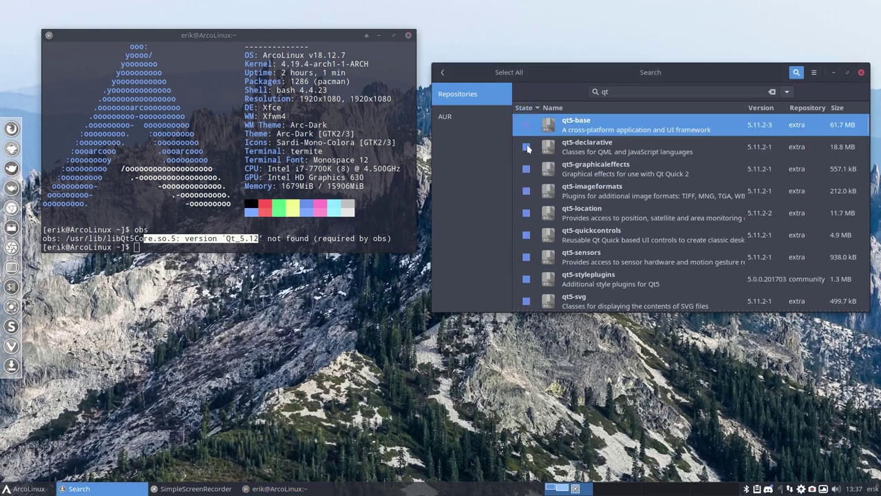
{"action": "left_click", "coordinate": [523, 108]}
{"action": "left_click", "coordinate": [528, 108]}
{"action": "left_click", "coordinate": [166, 241]}
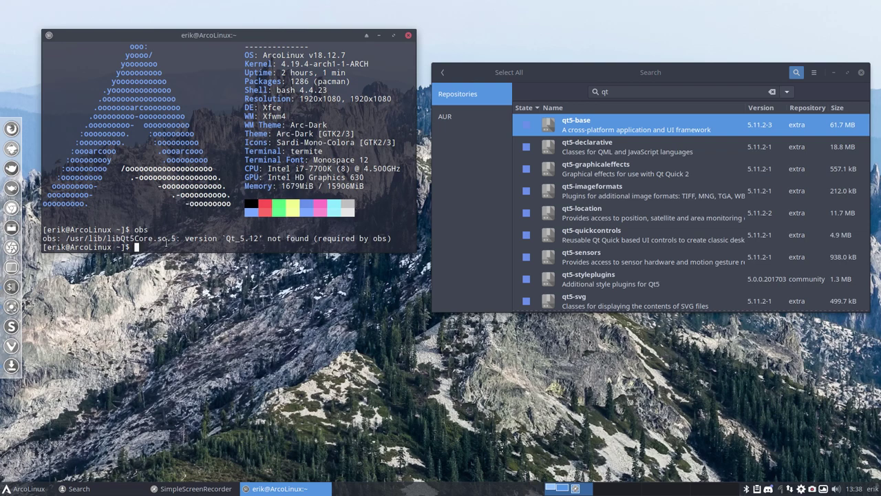
Step: Launch Firefox and close all tabs except the first one
{"action": "left_click", "coordinate": [12, 129]}
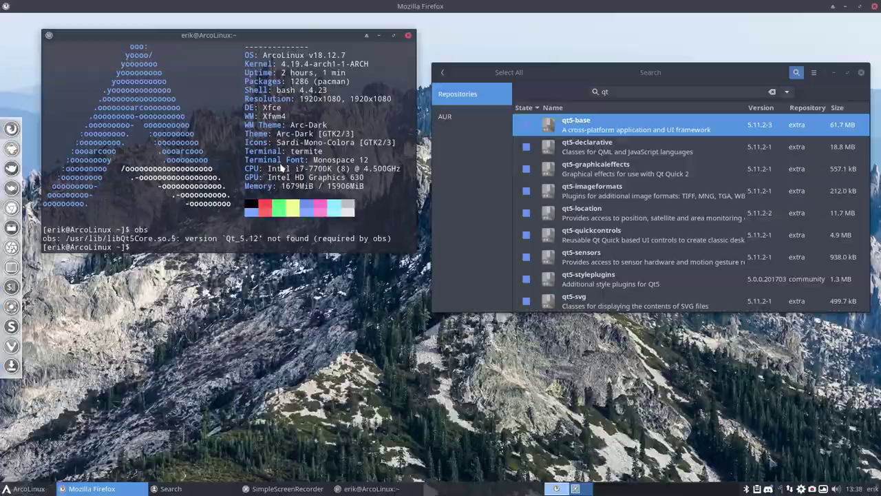
{"action": "right_click", "coordinate": [19, 20]}
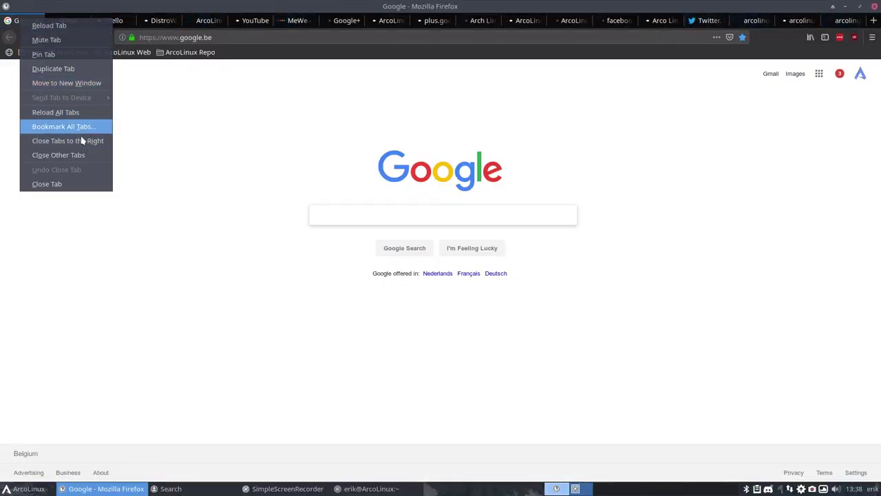
{"action": "left_click", "coordinate": [86, 156]}
{"action": "left_click", "coordinate": [537, 260]}
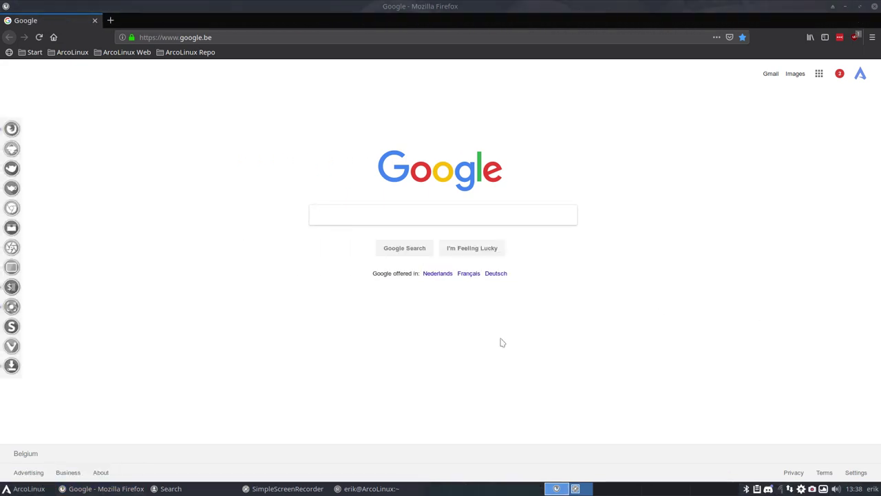
Step: Google 'arch linux install testing package'
{"action": "left_click", "coordinate": [340, 217]}
{"action": "type", "text": "arch "}
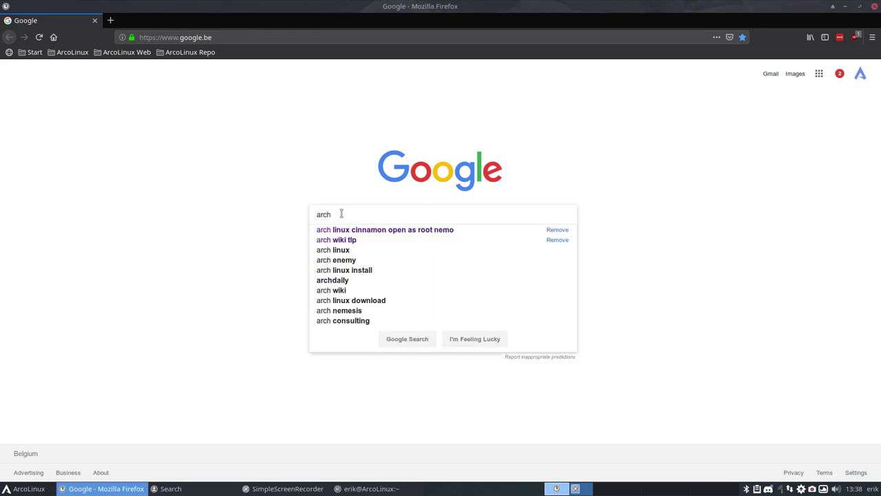
{"action": "type", "text": "linux testing"}
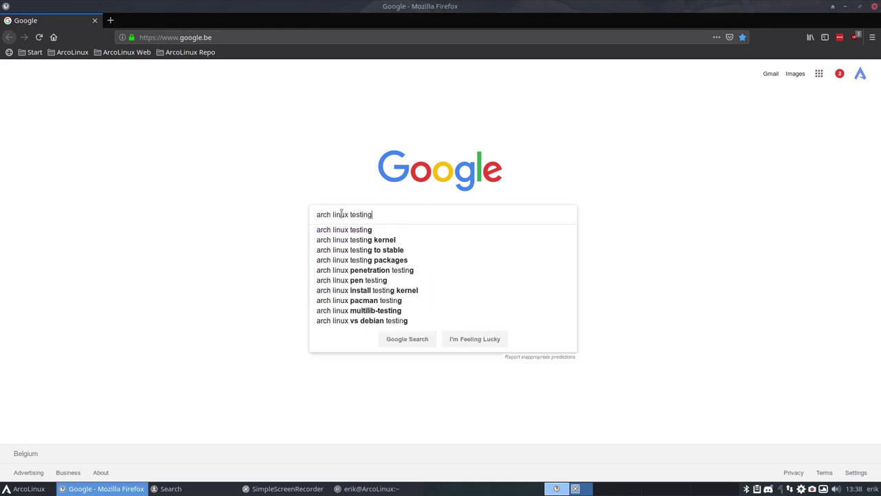
{"action": "type", "text": " pa"}
{"action": "key", "text": "Down"}
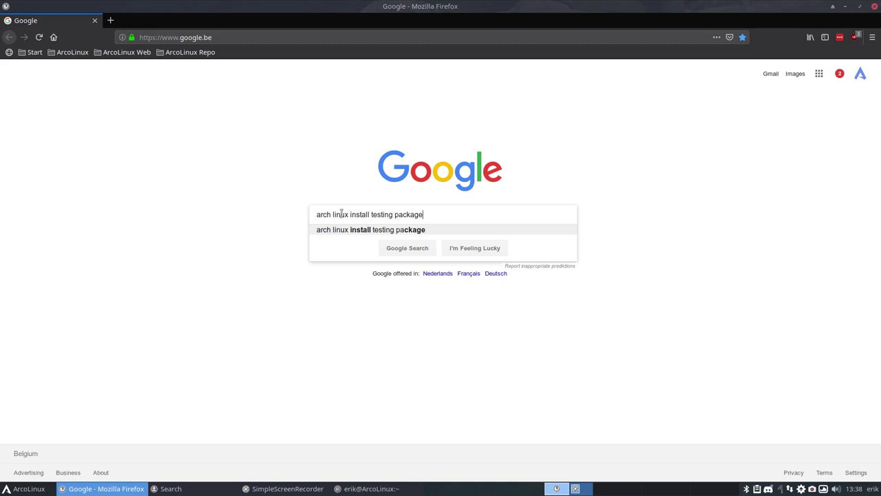
{"action": "key", "text": "Return"}
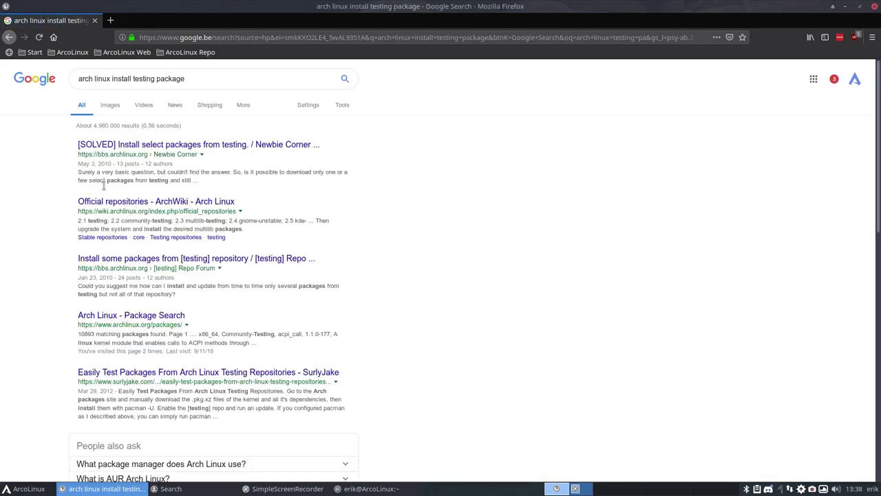
Step: Read the testing section of ArchWiki's Official repositories article, then go to archlinux.org
{"action": "left_click", "coordinate": [121, 202]}
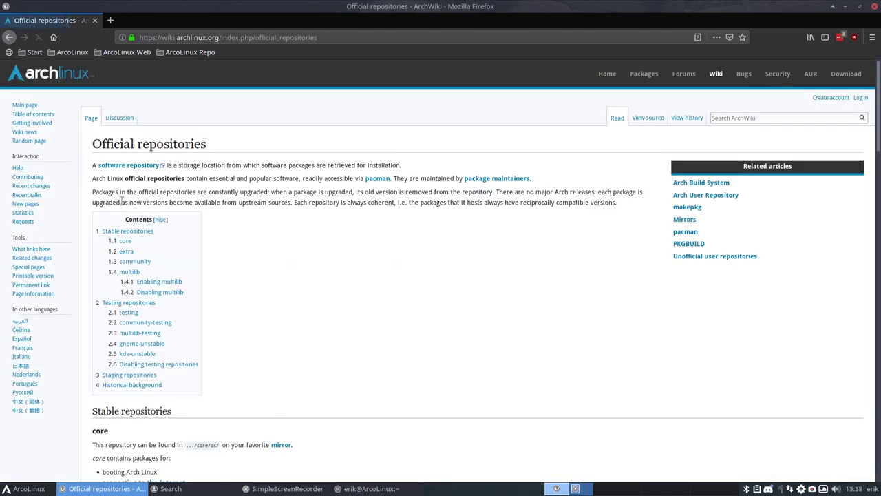
{"action": "left_click", "coordinate": [129, 314]}
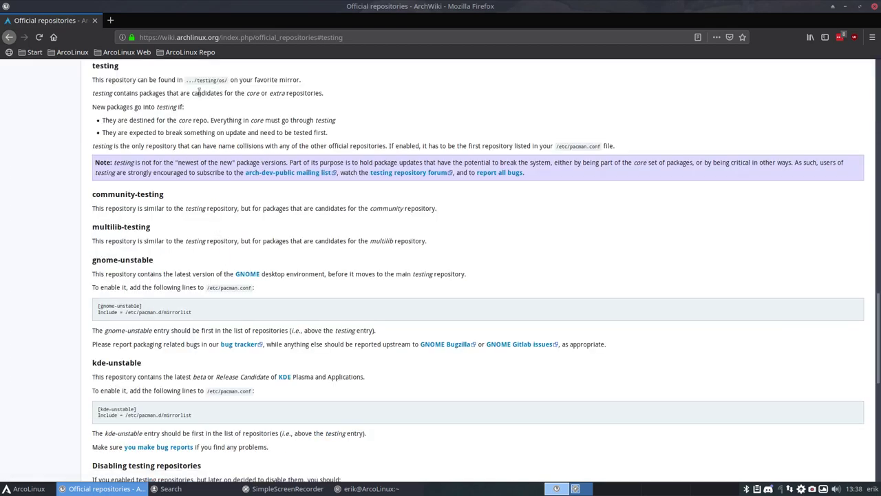
{"action": "scroll", "coordinate": [215, 259], "scroll_direction": "up", "scroll_amount": 15}
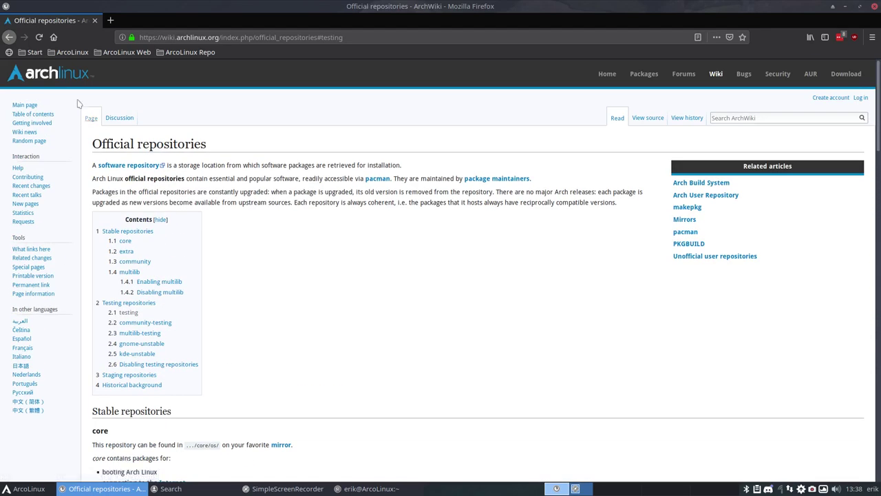
{"action": "left_click", "coordinate": [68, 82]}
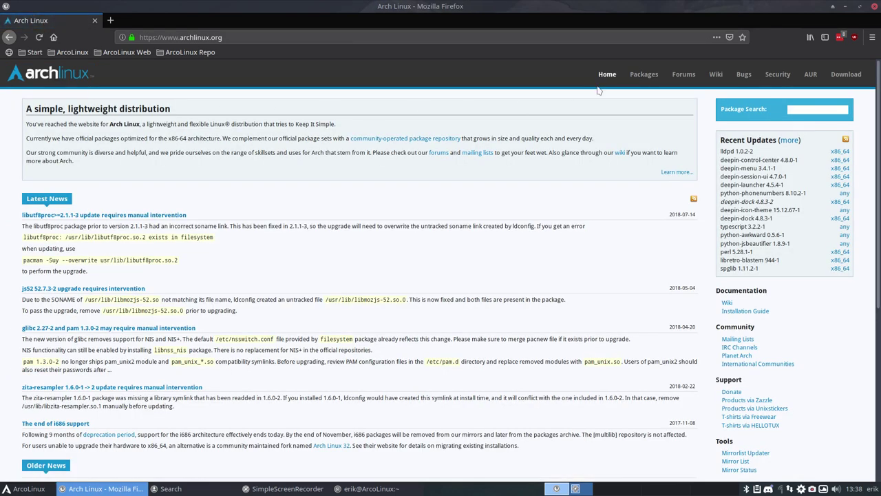
Step: Search the Testing repository for qt5 and note qt5-3d's 5.12.0-1 version
{"action": "left_click", "coordinate": [634, 74]}
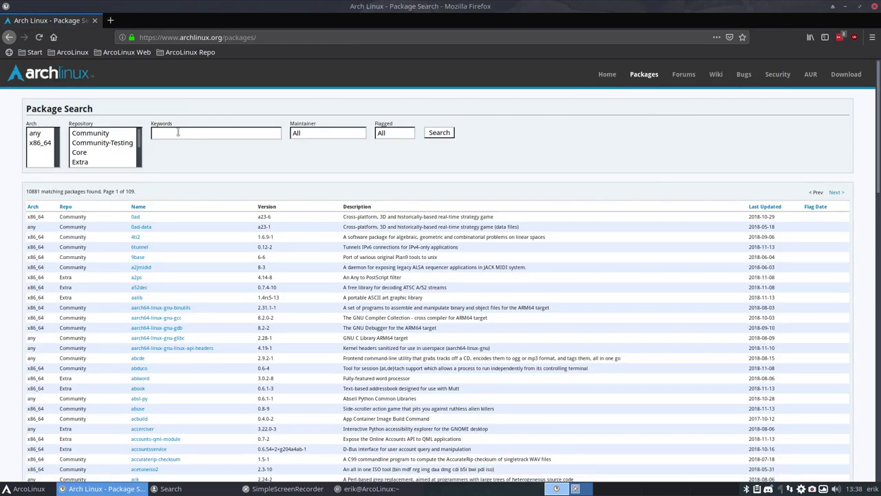
{"action": "scroll", "coordinate": [102, 146], "scroll_direction": "down", "scroll_amount": 3}
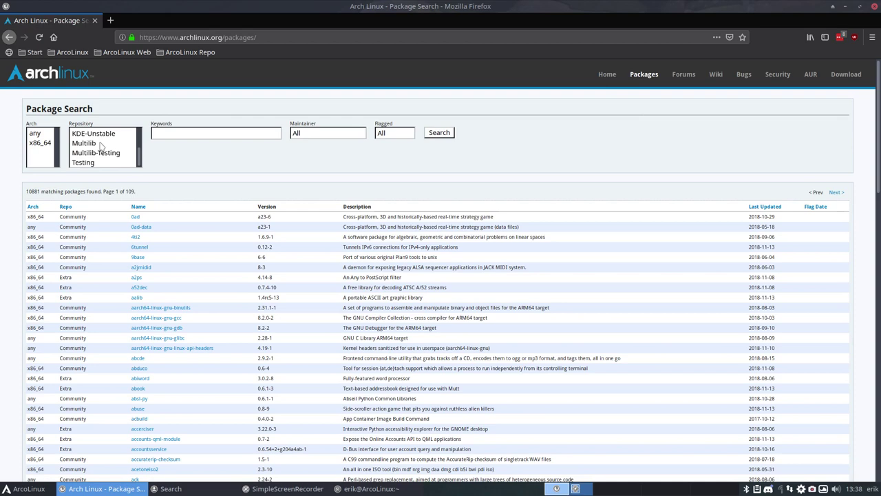
{"action": "left_click", "coordinate": [97, 163]}
{"action": "left_click", "coordinate": [178, 133]}
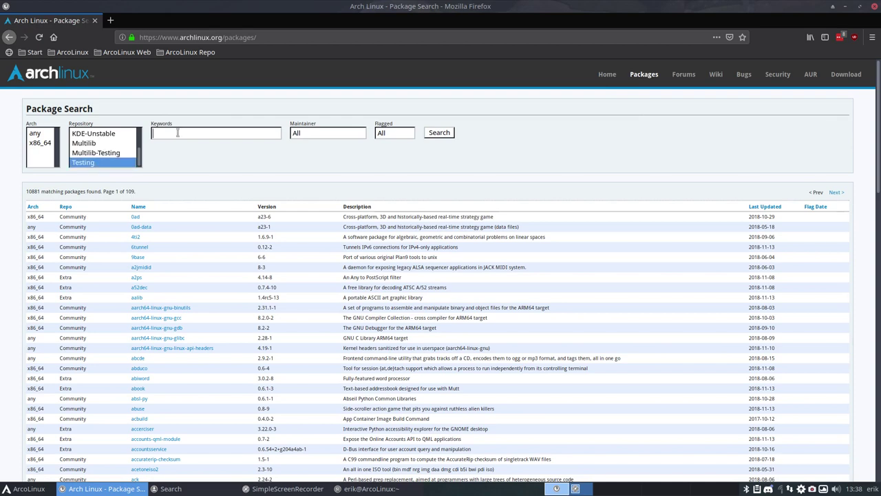
{"action": "type", "text": "qt5"}
{"action": "key", "text": "Return"}
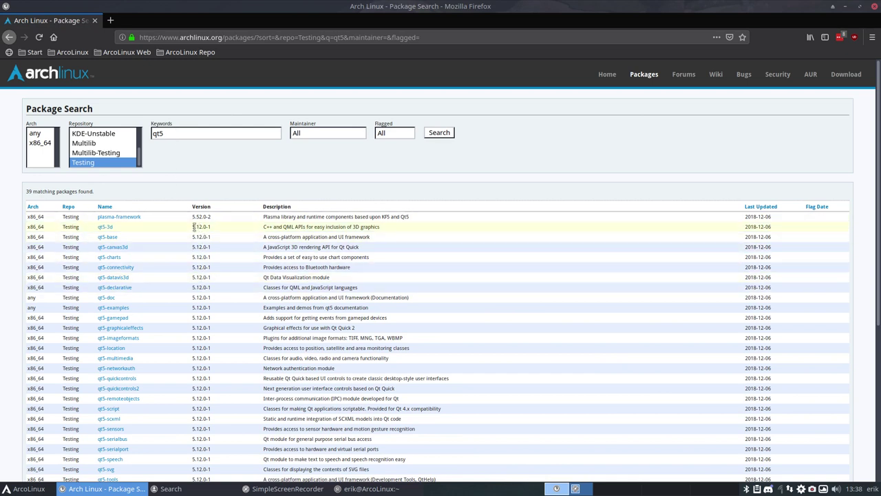
{"action": "left_click_drag", "start_coordinate": [193, 226], "coordinate": [204, 227]}
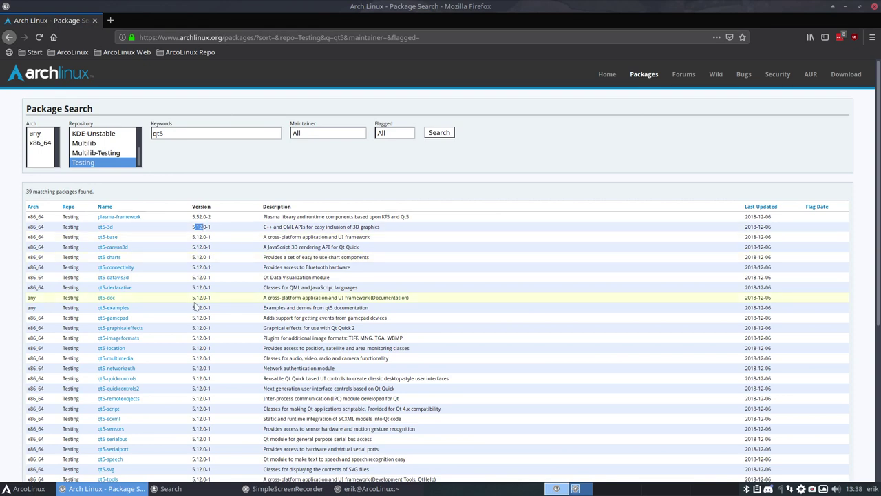
{"action": "scroll", "coordinate": [195, 307], "scroll_direction": "down", "scroll_amount": 4}
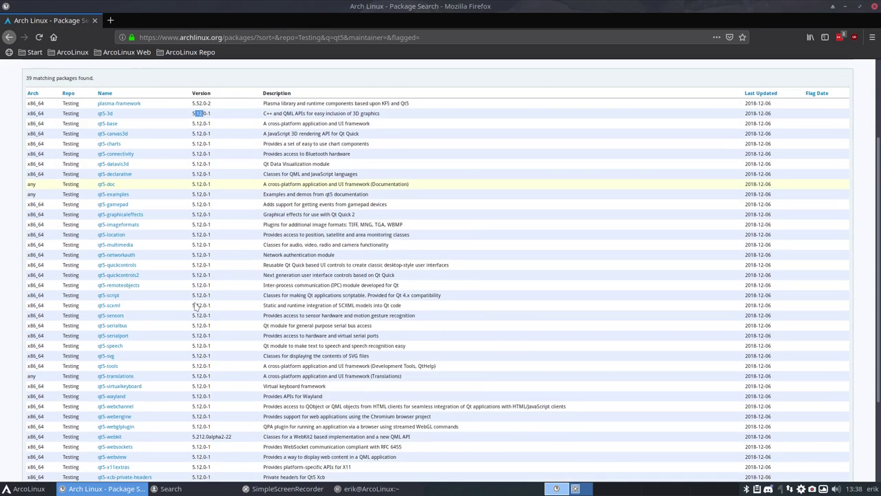
{"action": "scroll", "coordinate": [194, 303], "scroll_direction": "up", "scroll_amount": 4}
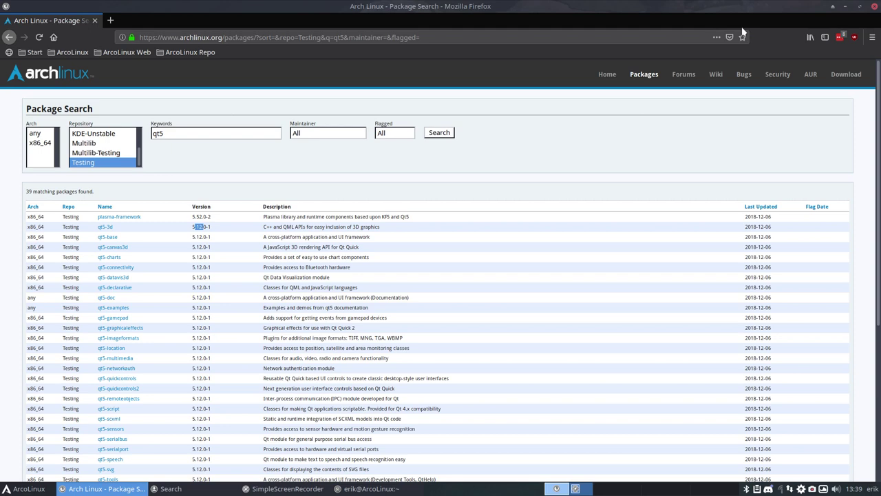
Step: Hide Firefox, close Pamac, and run 'packer obs-studio', which is not installed
{"action": "left_click", "coordinate": [846, 7]}
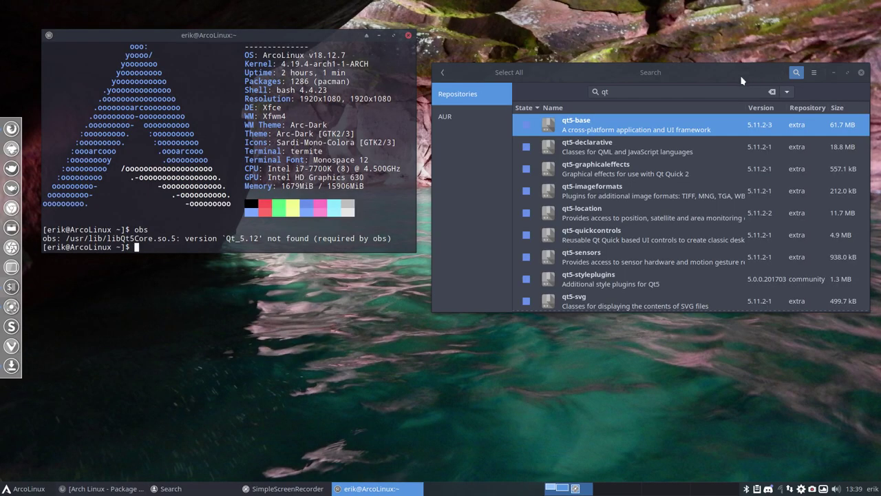
{"action": "left_click", "coordinate": [861, 72]}
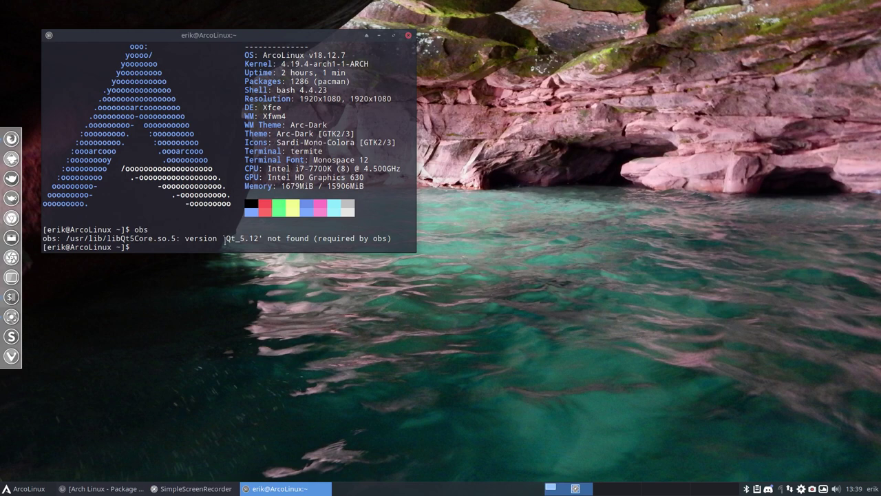
{"action": "type", "text": "pack"}
{"action": "type", "text": "er obs"}
{"action": "type", "text": "-studei"}
{"action": "key", "text": "BackSpace"}
{"action": "key", "text": "BackSpace"}
{"action": "type", "text": "io"}
{"action": "key", "text": "Return"}
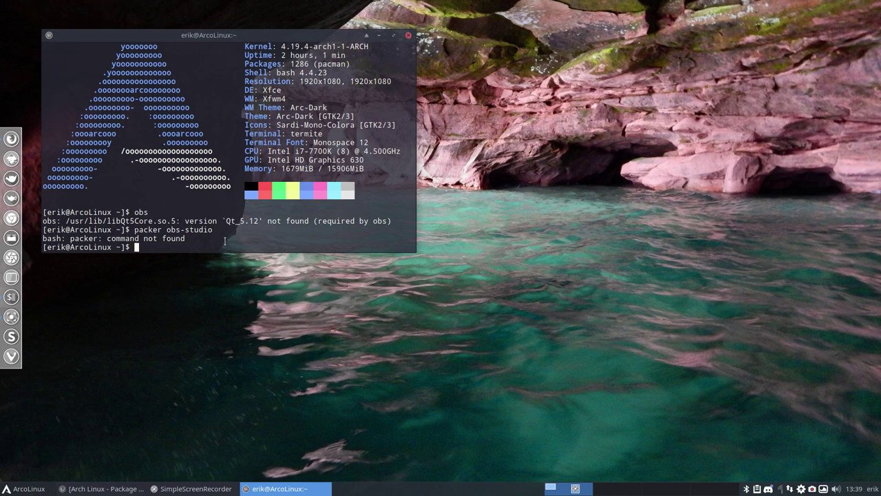
Step: Enter the command 'downgrade obs-studio'
{"action": "type", "text": "dwo"}
{"action": "key", "text": "BackSpace"}
{"action": "key", "text": "BackSpace"}
{"action": "type", "text": "own"}
{"action": "type", "text": "grade "}
{"action": "type", "text": "obs-st"}
{"action": "type", "text": "udio"}
Step: List available obs-studio versions and choose package 3, version 21.1.2-3
{"action": "key", "text": "Return"}
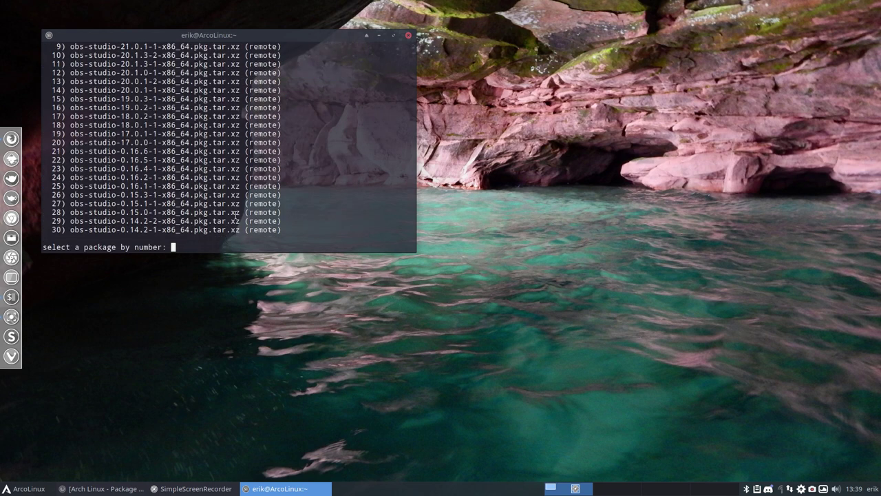
{"action": "scroll", "coordinate": [227, 227], "scroll_direction": "up", "scroll_amount": 4}
{"action": "scroll", "coordinate": [235, 213], "scroll_direction": "up", "scroll_amount": 1}
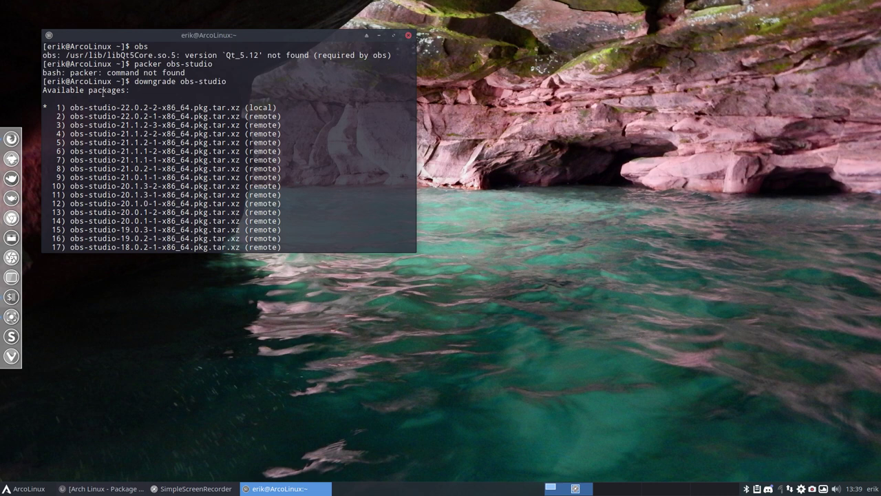
{"action": "left_click_drag", "start_coordinate": [115, 116], "coordinate": [281, 117]}
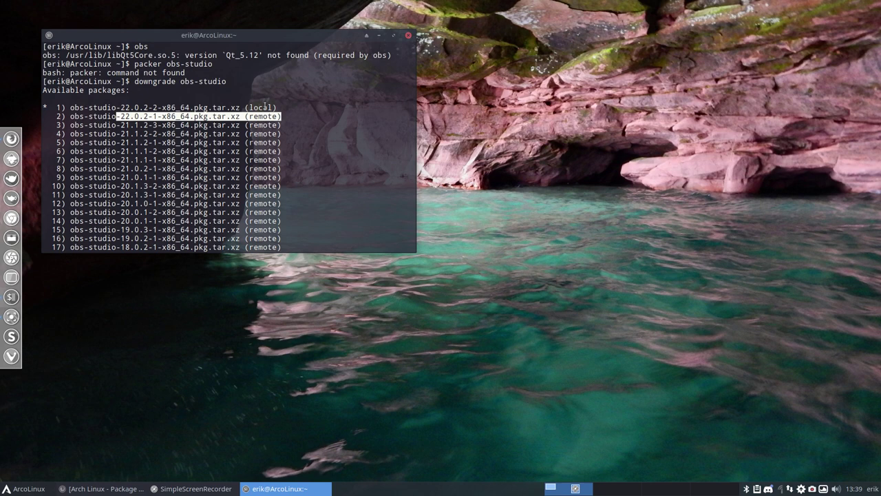
{"action": "left_click", "coordinate": [264, 117]}
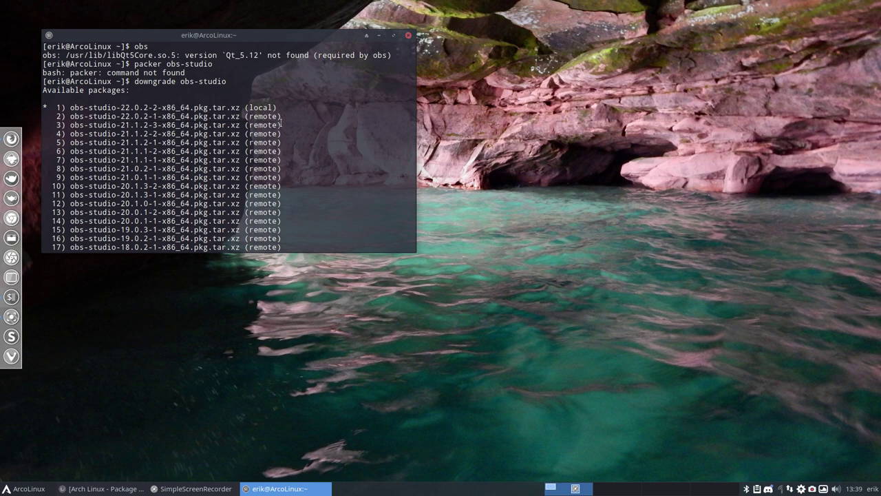
{"action": "left_click_drag", "start_coordinate": [281, 125], "coordinate": [74, 125]}
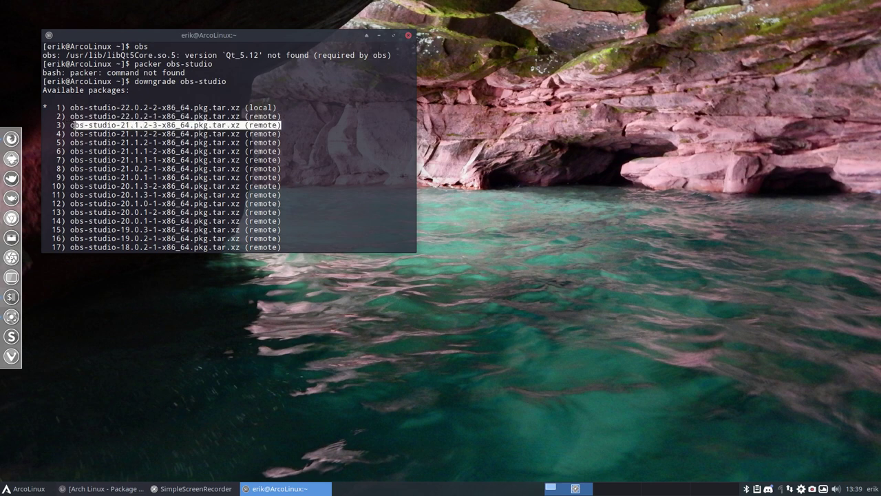
{"action": "type", "text": "3"}
{"action": "key", "text": "Return"}
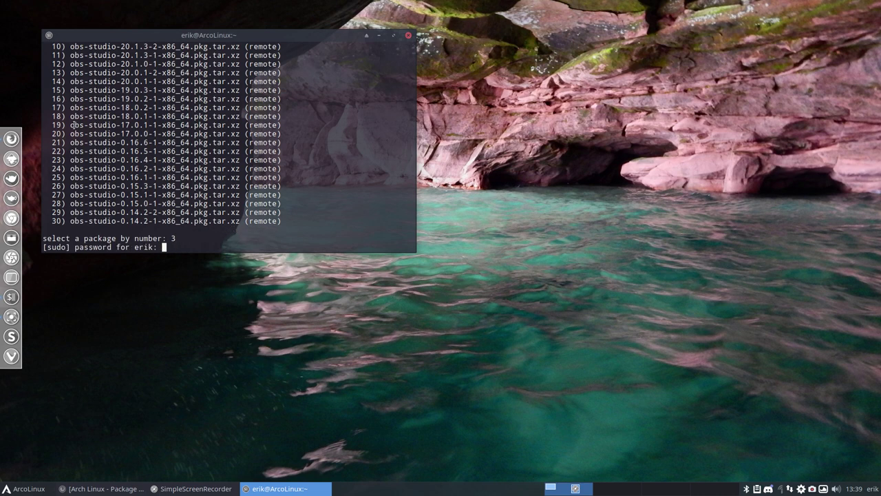
Step: Give the sudo password, approve the downgrade, and add obs-studio to IgnorePkg
{"action": "key", "text": "Return"}
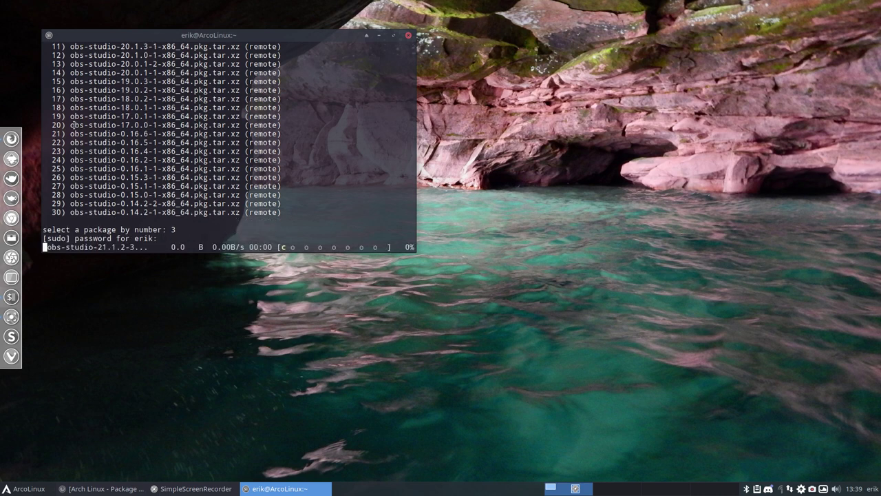
{"action": "type", "text": "y"}
{"action": "key", "text": "Return"}
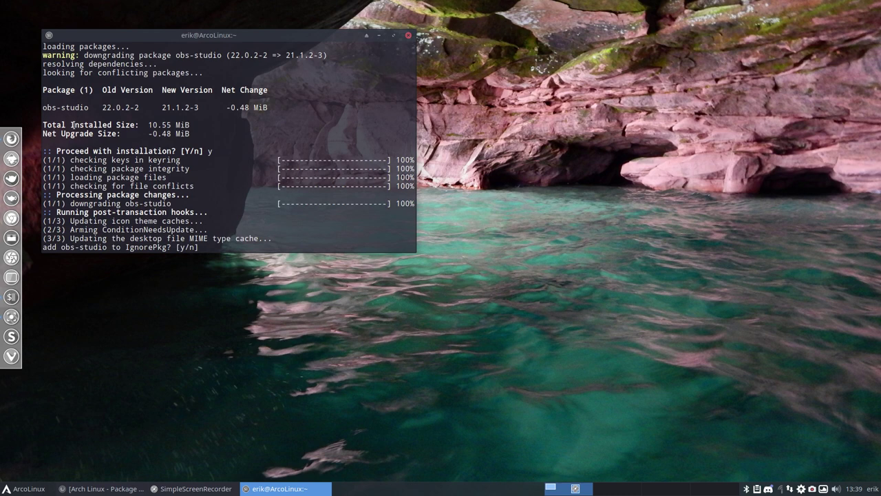
{"action": "type", "text": "y"}
{"action": "key", "text": "Return"}
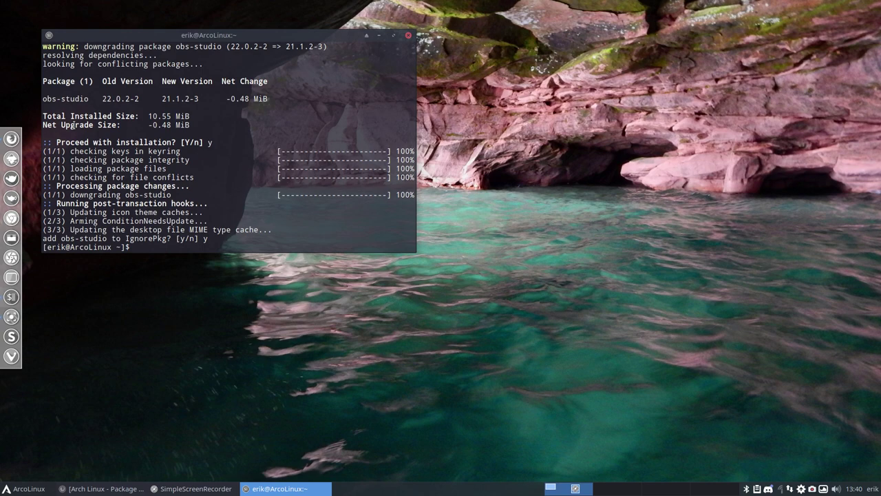
Step: Launch OBS 21.1.2-3, accept the license, and dismiss the auto-configuration wizard
{"action": "type", "text": "obs"}
{"action": "key", "text": "Return"}
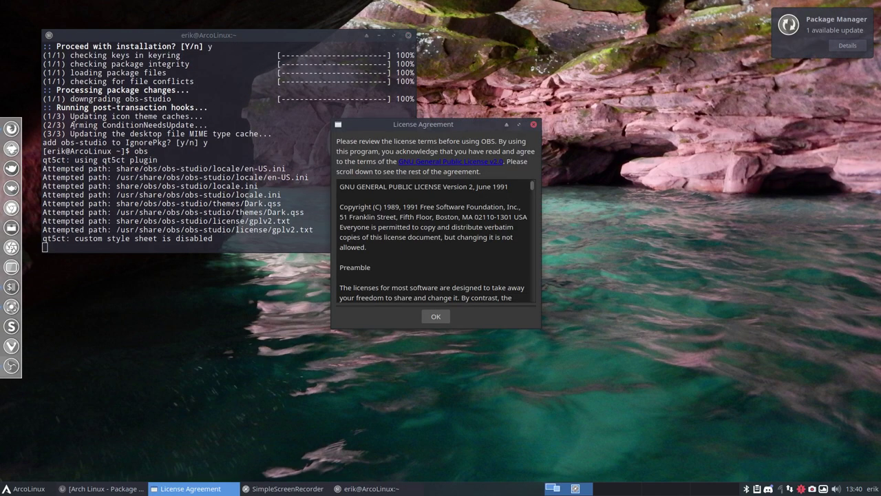
{"action": "left_click", "coordinate": [435, 315]}
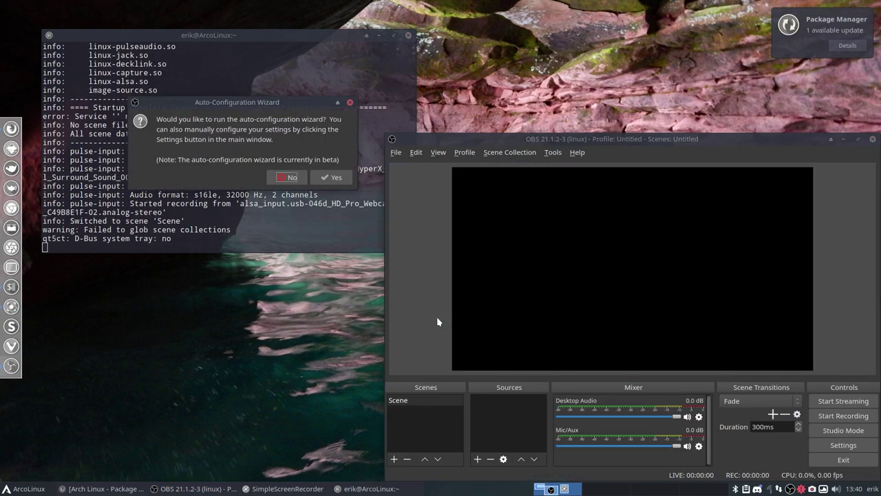
{"action": "left_click", "coordinate": [331, 178]}
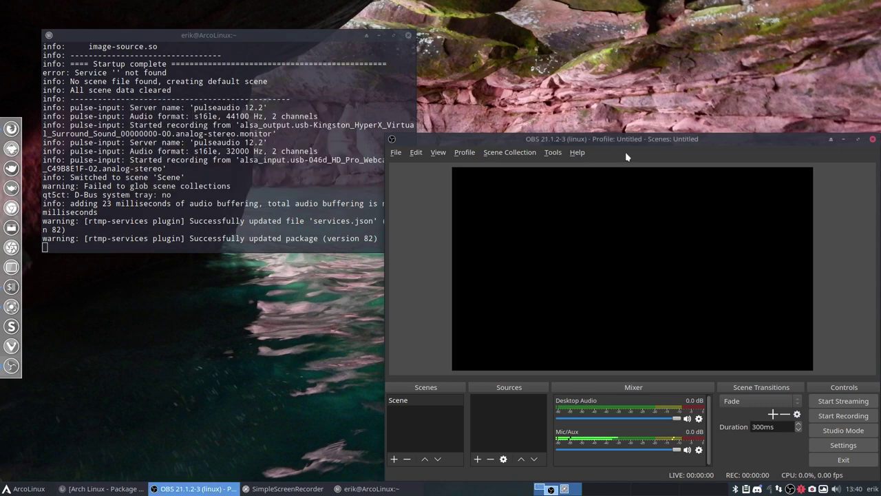
{"action": "left_click_drag", "start_coordinate": [668, 138], "coordinate": [483, 103]}
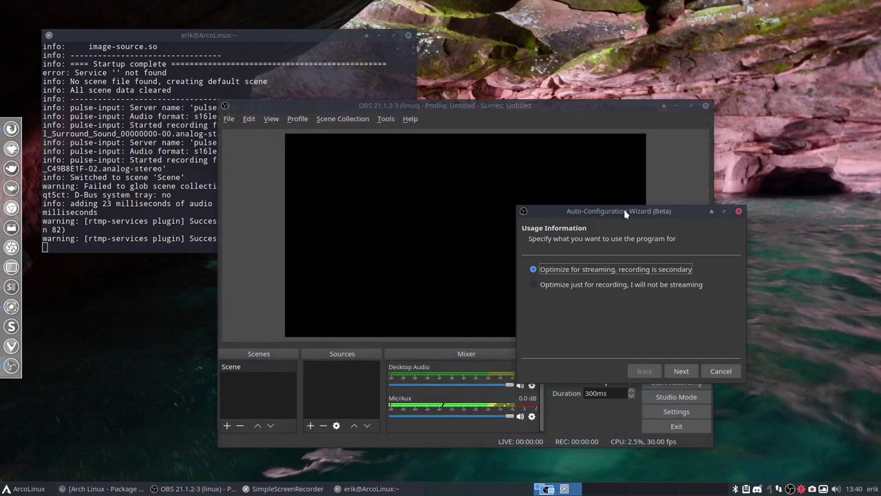
{"action": "left_click_drag", "start_coordinate": [624, 211], "coordinate": [232, 222]}
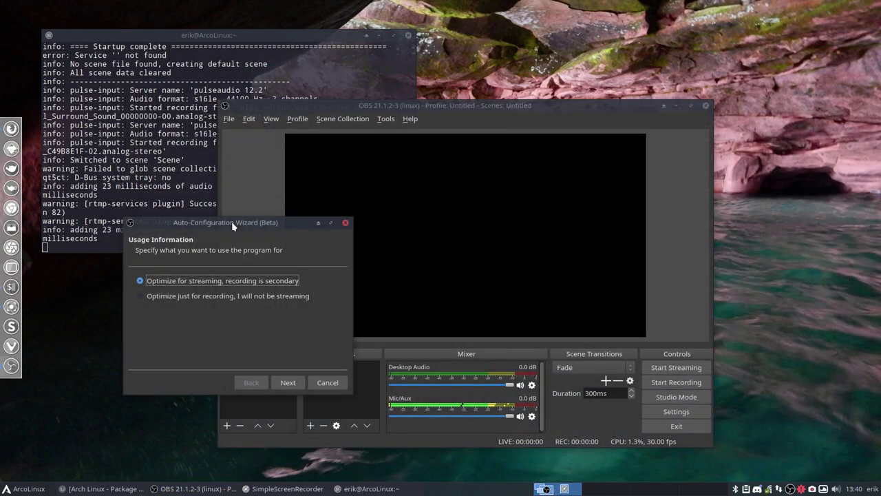
{"action": "left_click", "coordinate": [346, 222]}
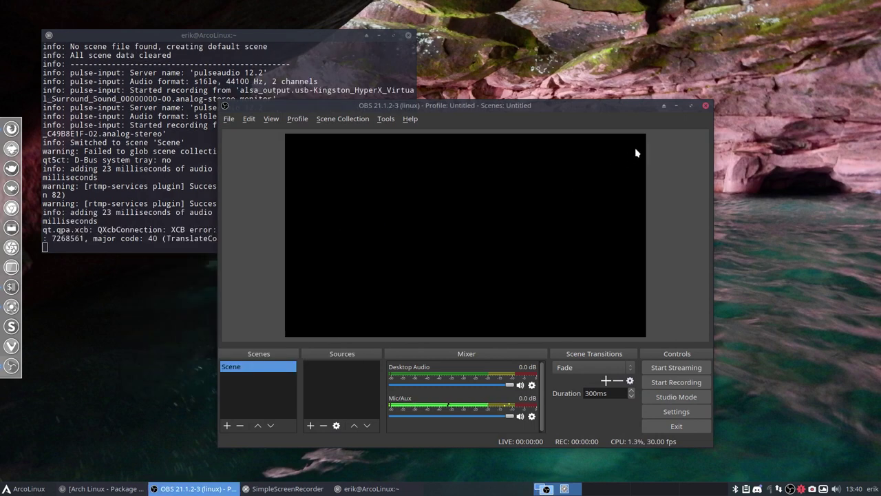
Step: Quit OBS and tidy up, leaving the terminal showing its shutdown log
{"action": "left_click", "coordinate": [704, 109]}
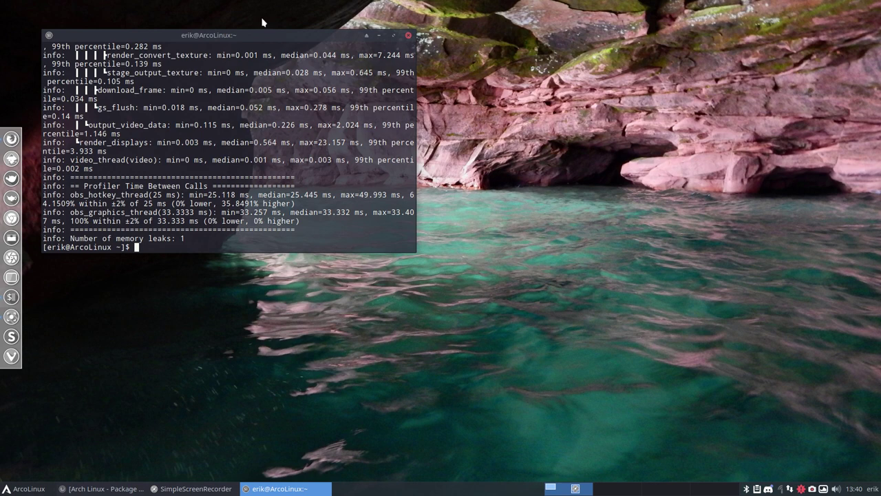
{"action": "key", "text": "alt+F4"}
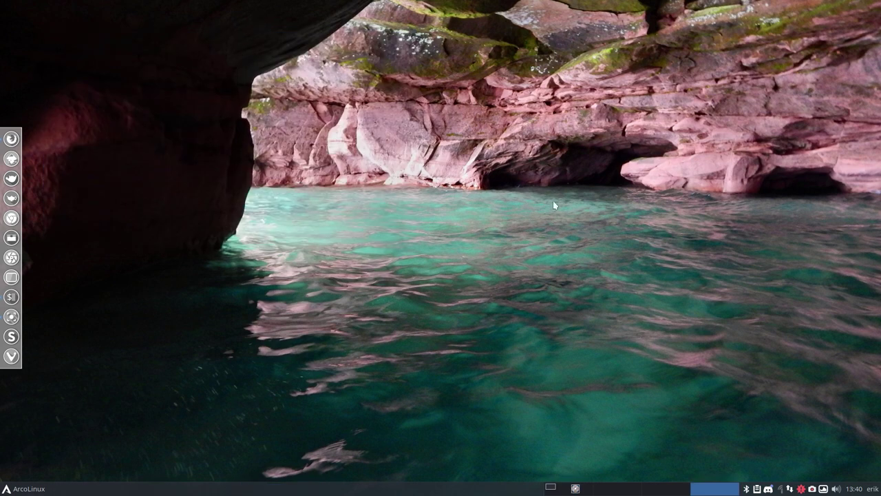
{"action": "key", "text": "ctrl+alt+Left"}
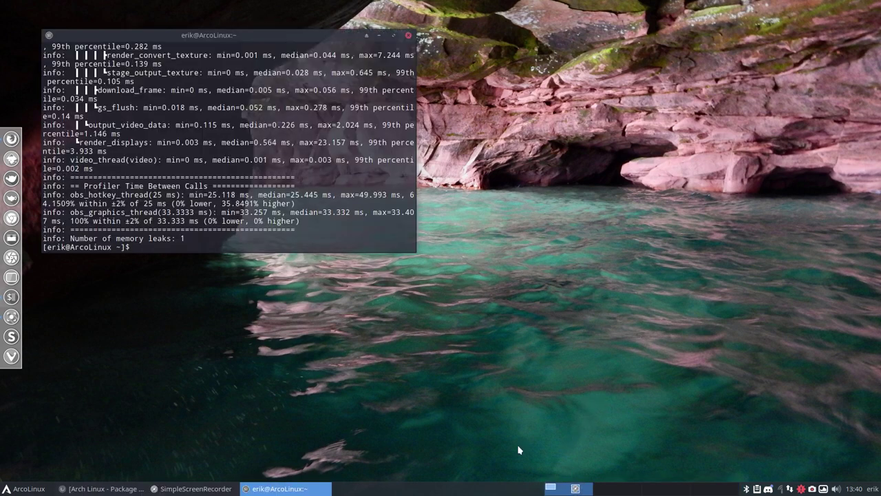
{"action": "left_click_drag", "start_coordinate": [230, 35], "coordinate": [513, 53]}
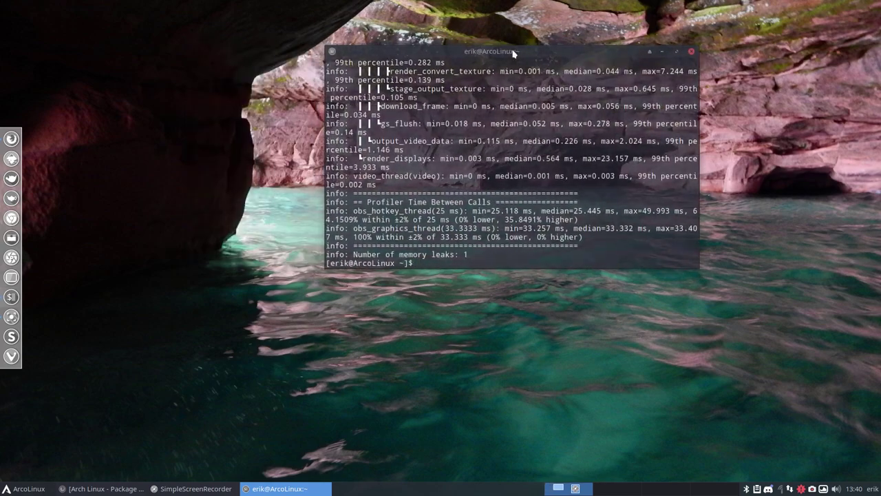
Step: Bring back the Testing qt5 results and highlight qt5-3d's version 5.12.0-1
{"action": "left_click", "coordinate": [107, 488]}
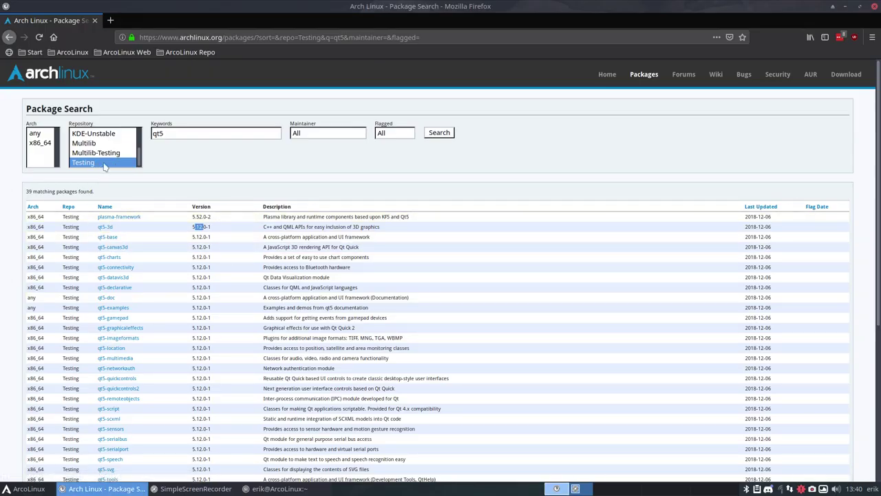
{"action": "left_click", "coordinate": [193, 228]}
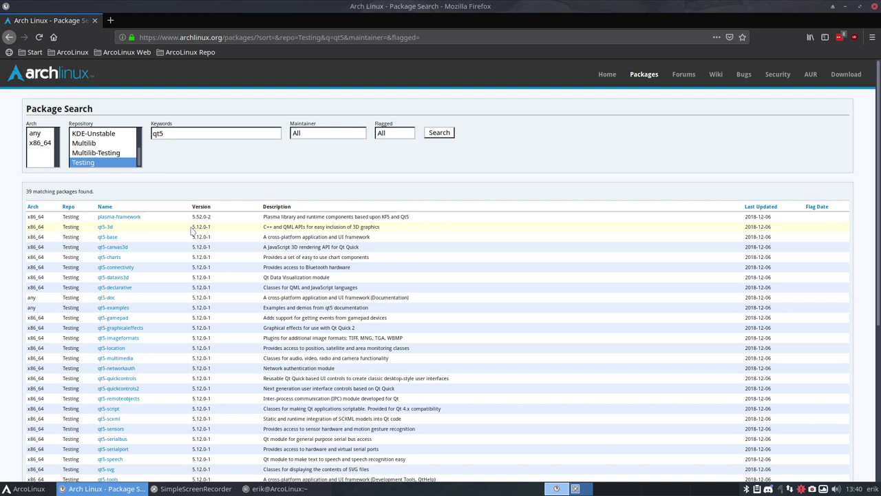
{"action": "left_click_drag", "start_coordinate": [194, 227], "coordinate": [208, 228]}
{"action": "left_click", "coordinate": [216, 230]}
{"action": "left_click_drag", "start_coordinate": [191, 227], "coordinate": [211, 227]}
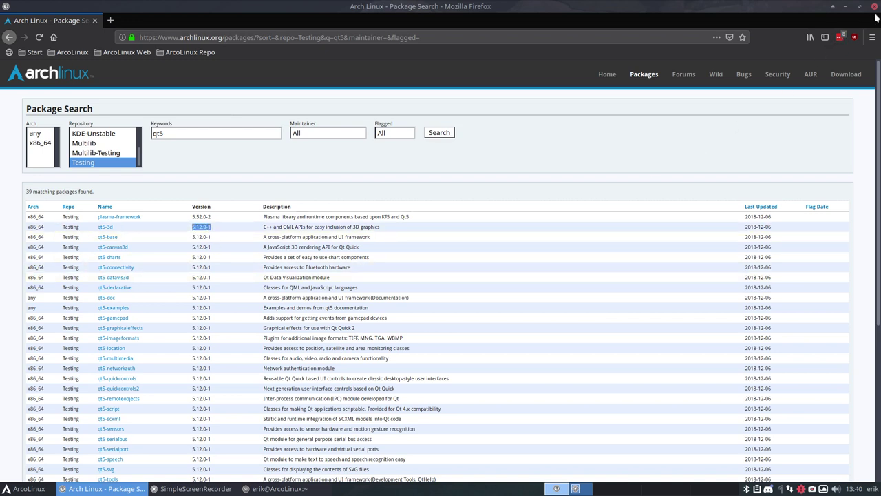